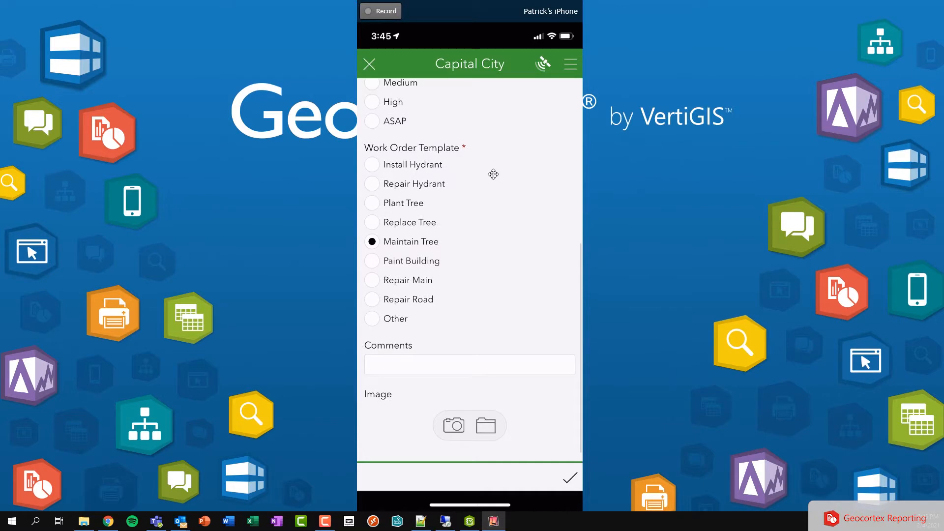
Step: Enter "Needs to be trimmed" as the comment for the Maintain Tree work order
type("Nee")
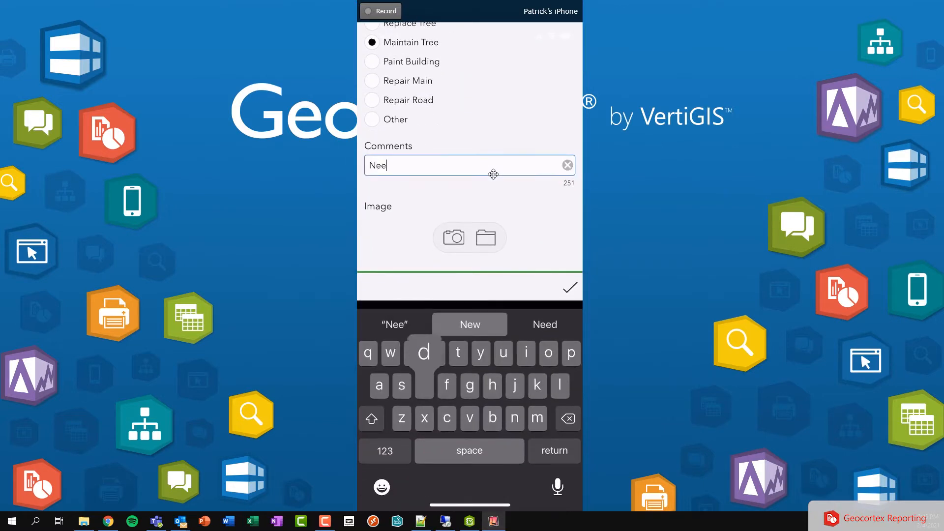
type("ds to be trimmes")
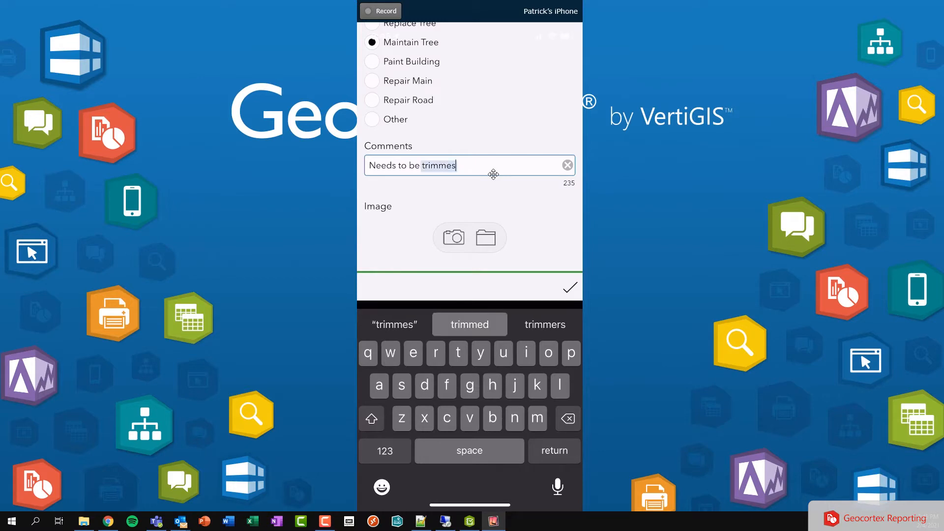
key("BackSpace")
type("d")
key("Return")
scroll(493, 174, "down", 3)
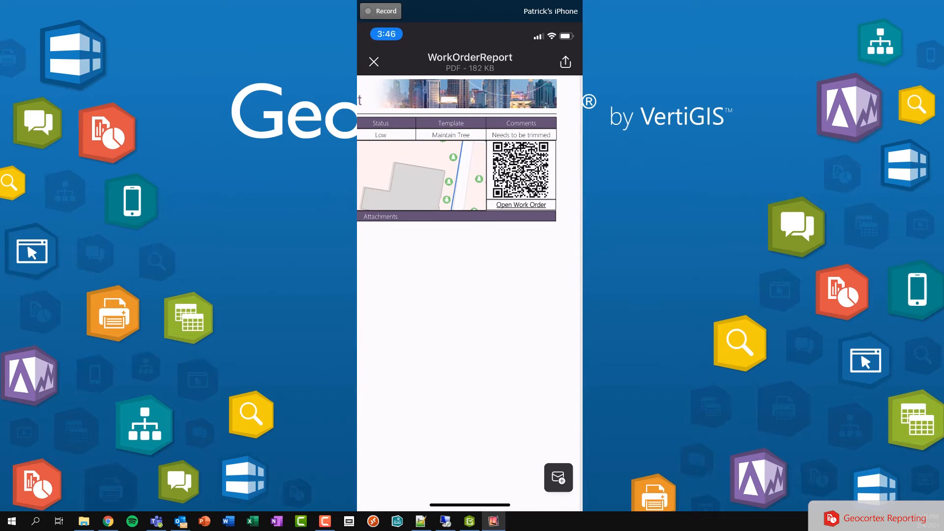
Step: Close the phone mirroring connection and examine the full WorkOrderReport PDF down to its attachments
key("alt+Tab")
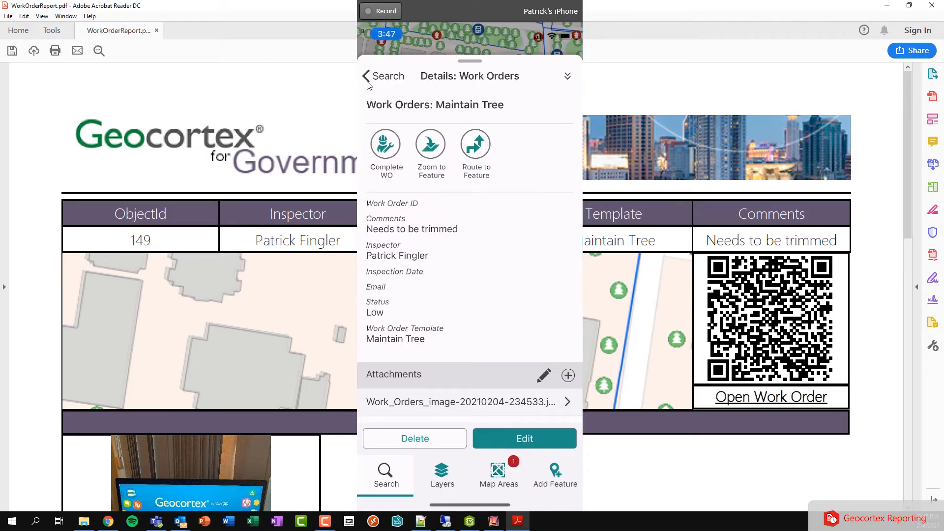
right_click(483, 19)
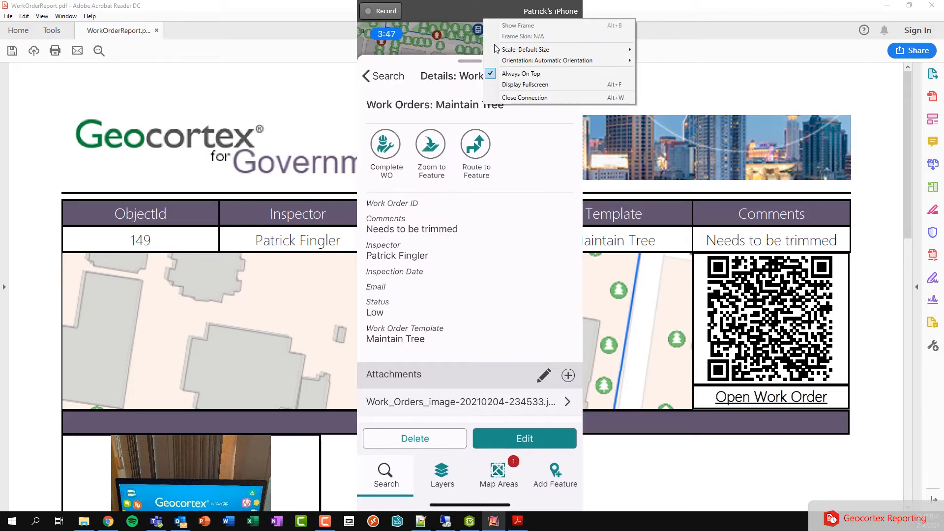
left_click(509, 99)
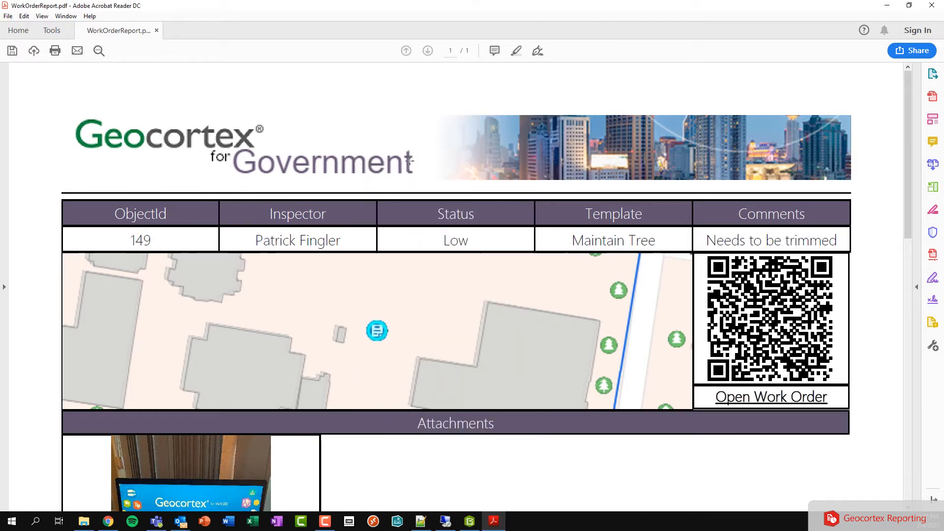
scroll(410, 164, "down", 2)
scroll(411, 163, "down", 1)
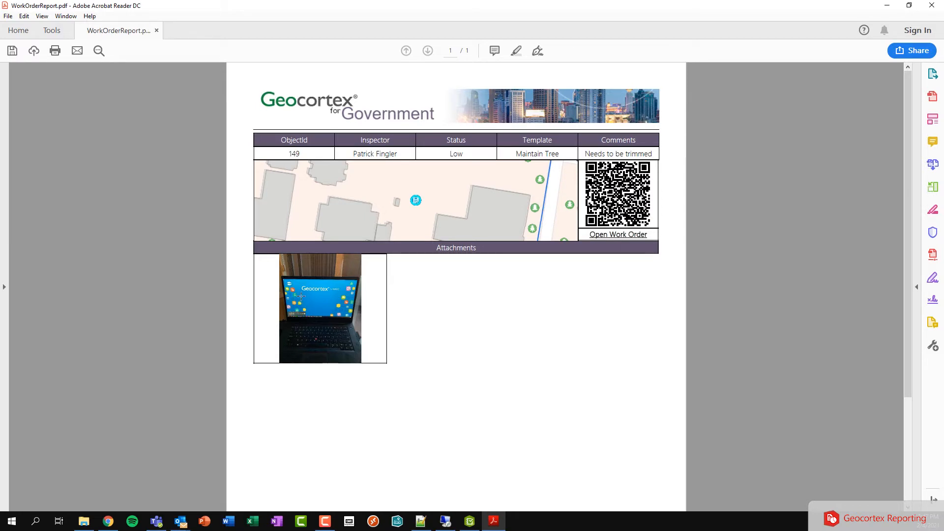
Step: Switch to Chrome and open the Work Order survey's Generate Report webhook for editing
left_click(109, 522)
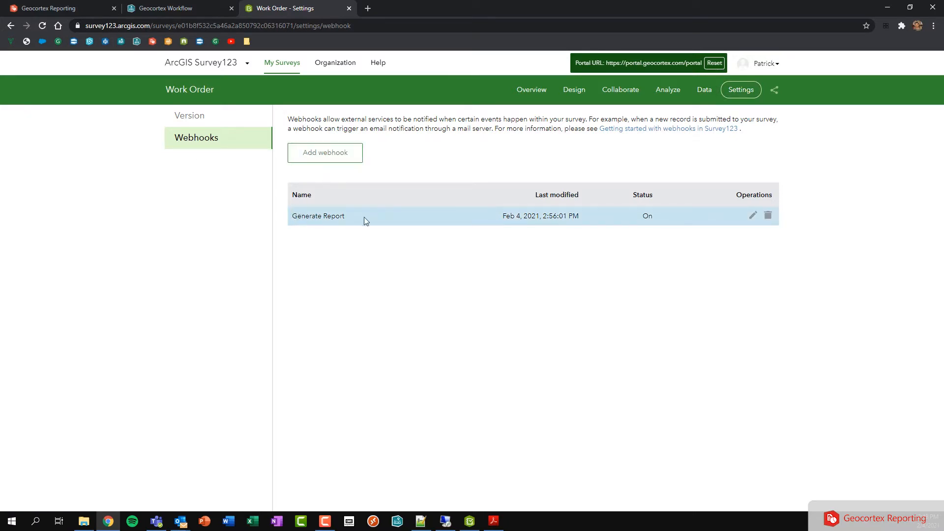
left_click(752, 217)
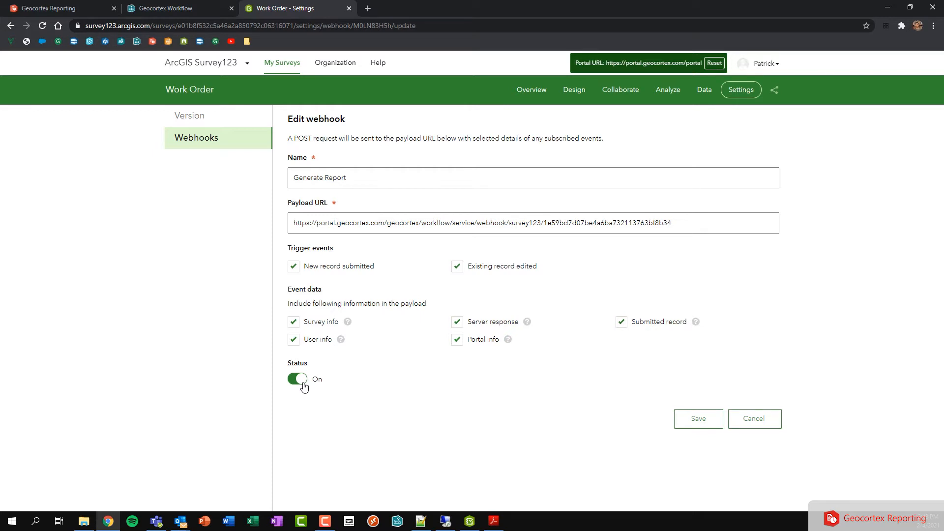
left_click(294, 225)
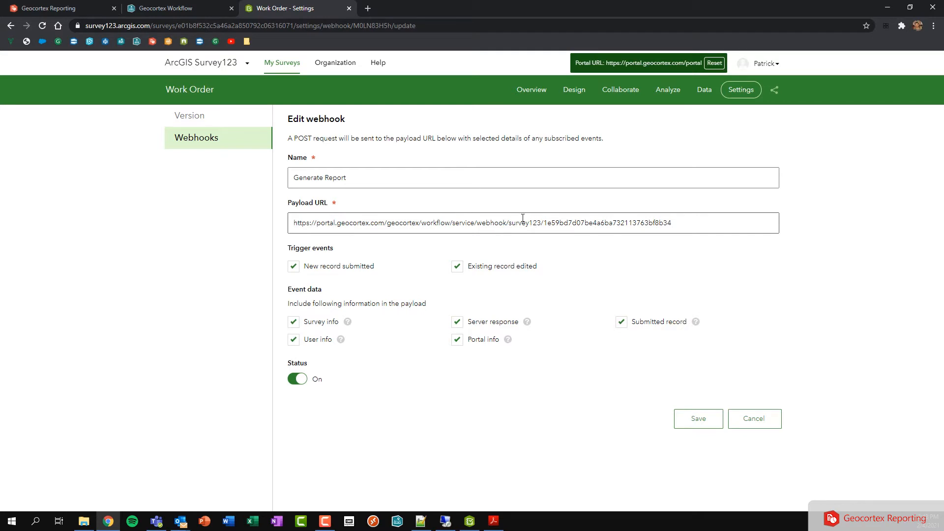
Step: Examine the base address and the workflow ID in the report workflow's URL in Geocortex Workflow Designer
left_click(187, 12)
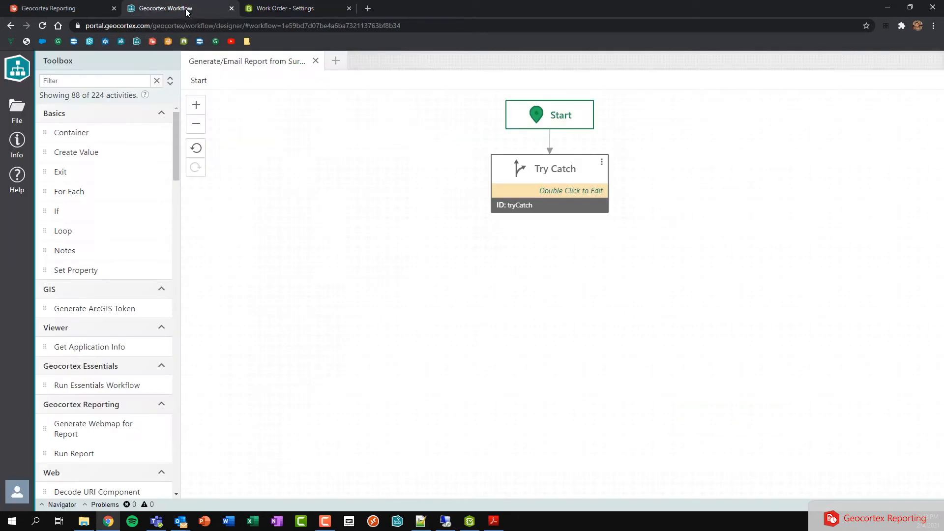
left_click_drag(85, 25, 237, 25)
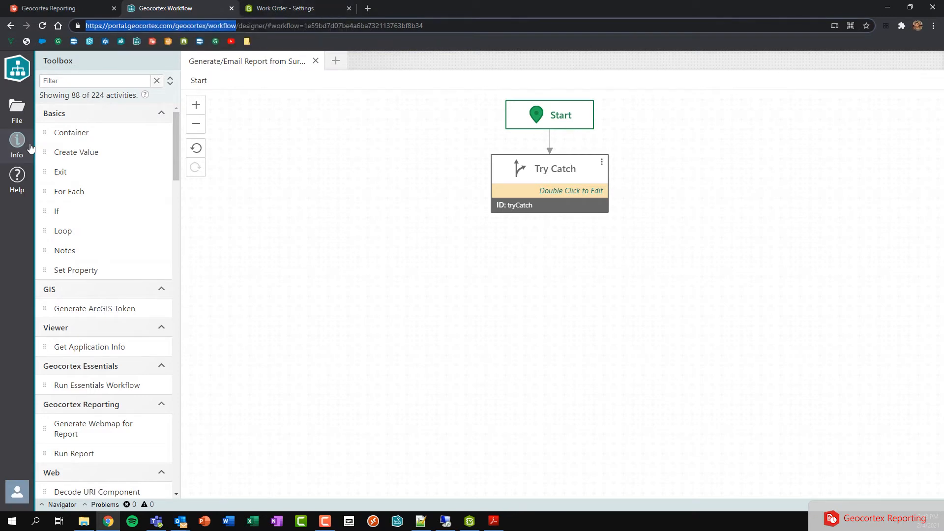
left_click_drag(303, 26, 424, 27)
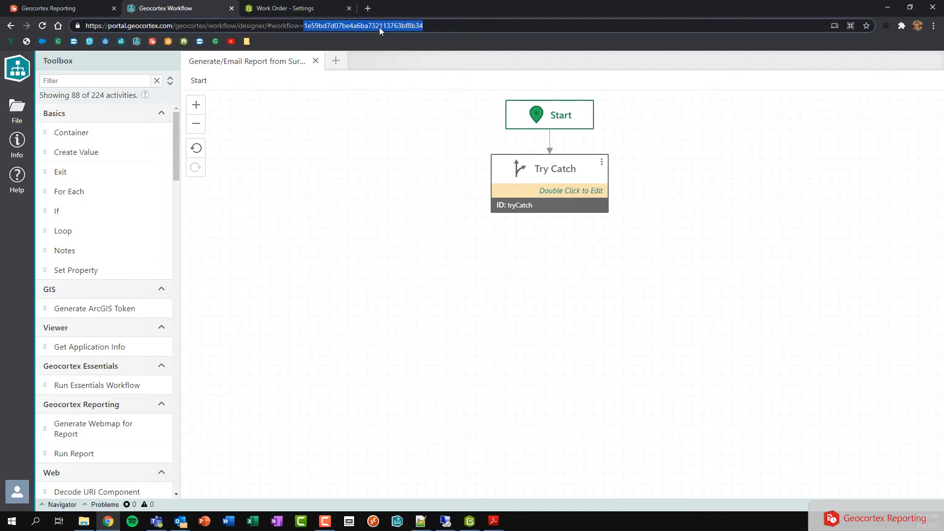
Step: Examine the webhook's payload URL, its workflow ID portion and the event data options in the survey settings
left_click(310, 9)
left_click_drag(294, 223, 541, 223)
left_click(540, 223)
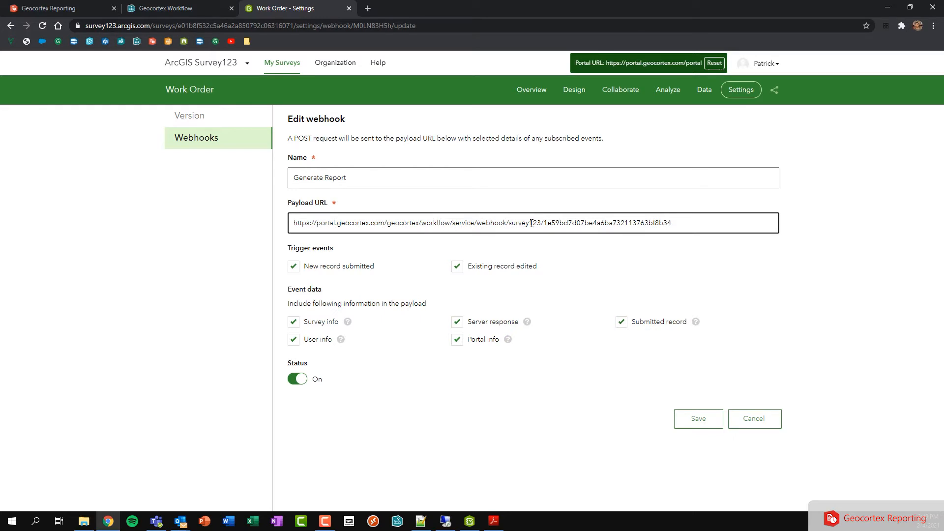
left_click_drag(544, 223, 702, 220)
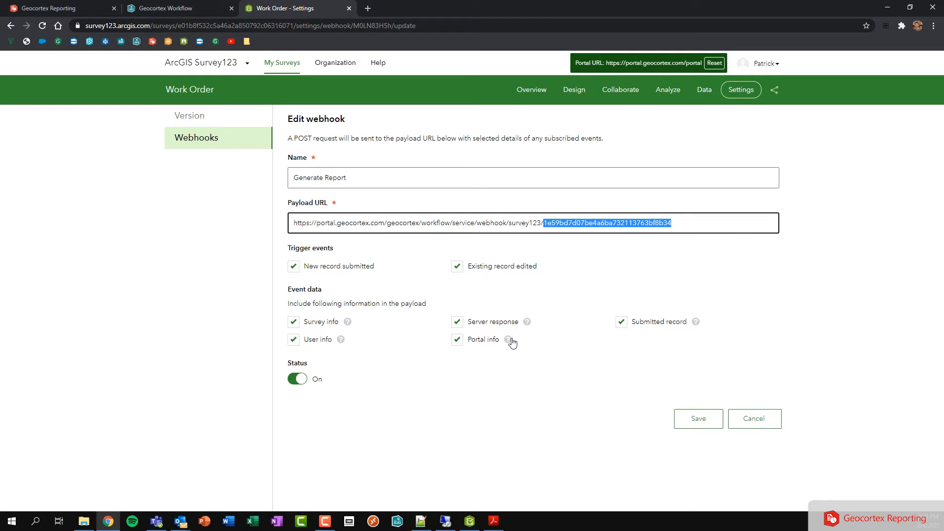
mouse_move(700, 327)
Step: Open the Try subworkflow of the Try Catch activity and view the Get Workflow Inputs properties
left_click(181, 11)
double_click(546, 172)
left_click(550, 255)
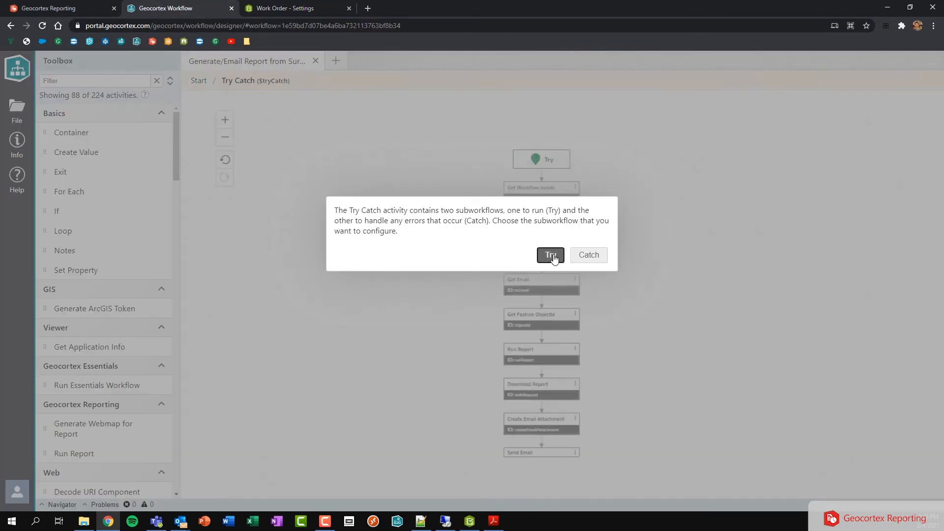
left_click(533, 191)
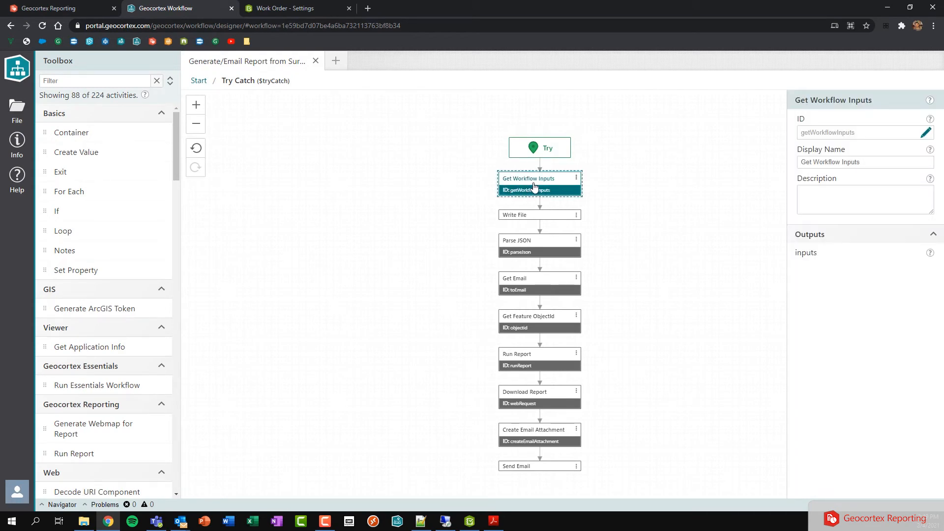
Step: Review the webhook's event data settings once more and return to the report workflow
left_click(285, 9)
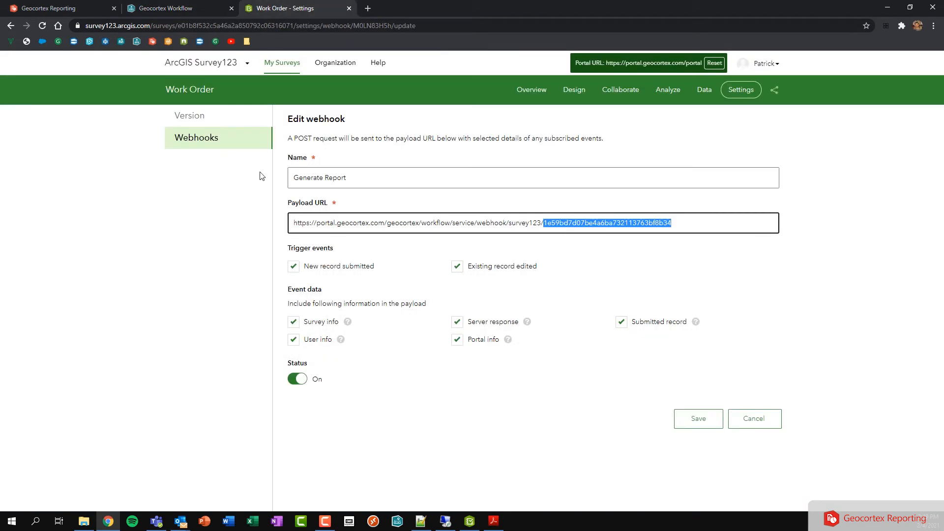
mouse_move(349, 323)
left_click(189, 8)
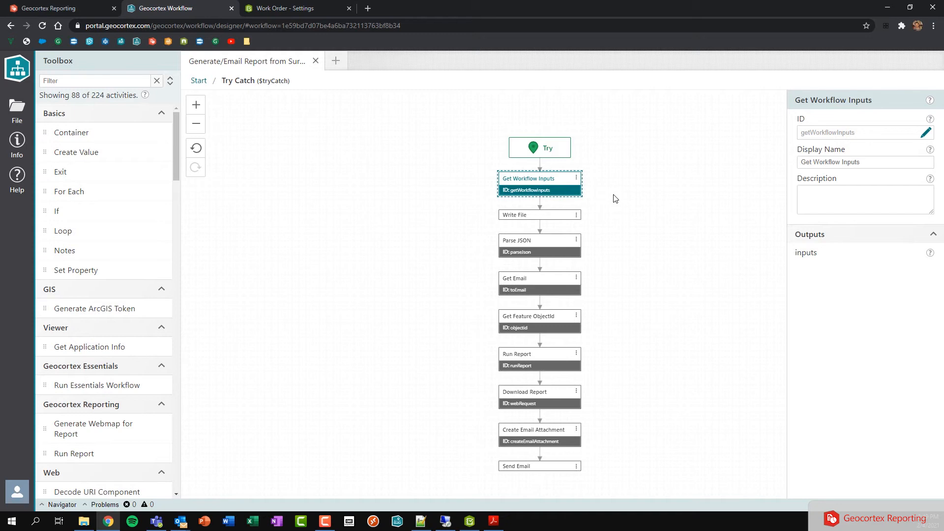
Step: Examine the Write File activity's full output path in the input editor, then leave the editor without saving
left_click(520, 216)
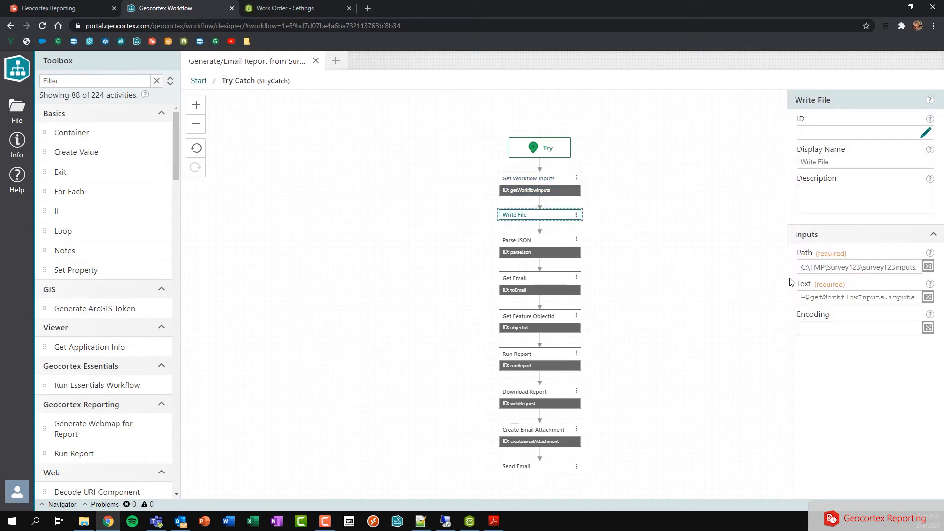
left_click_drag(846, 269, 917, 269)
left_click(928, 266)
left_click_drag(317, 147, 126, 150)
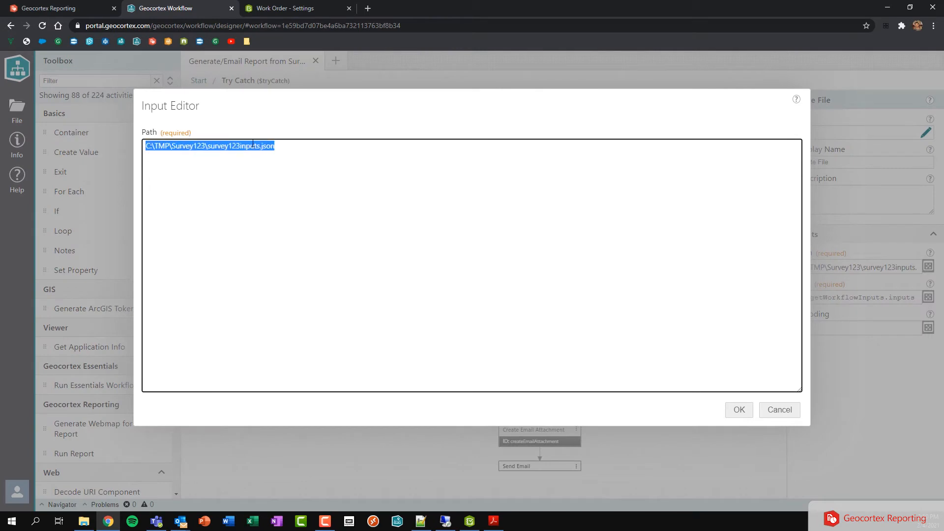
left_click(326, 151)
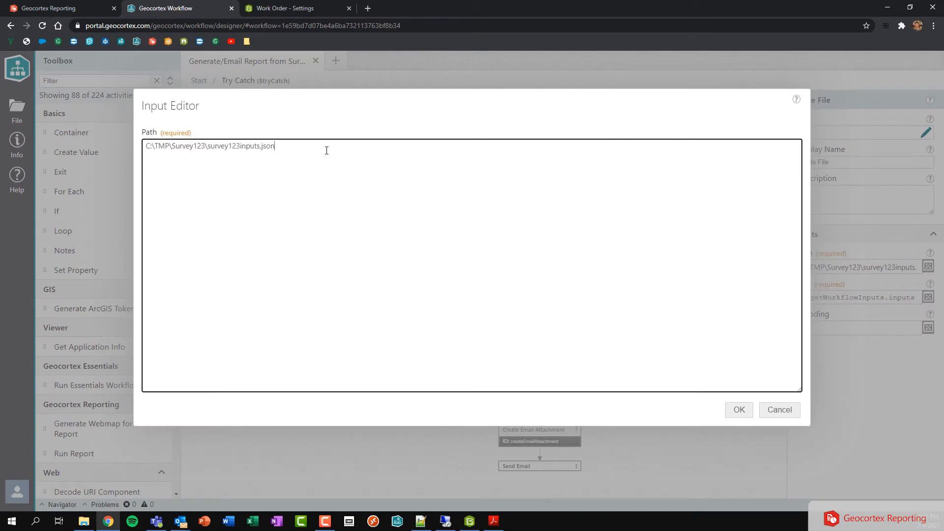
left_click(780, 410)
left_click(826, 266)
Step: Examine the Write File activity's Text expression in the input editor, focusing on its inputs and body parts
left_click(929, 297)
left_click(929, 298)
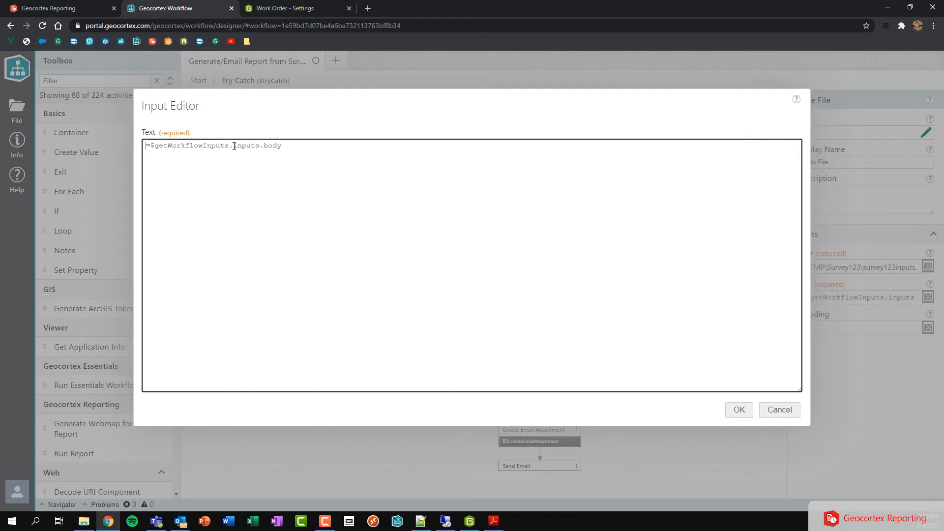
left_click_drag(234, 146, 242, 146)
left_click_drag(263, 145, 295, 145)
left_click(293, 148)
left_click(295, 145)
left_click(739, 410)
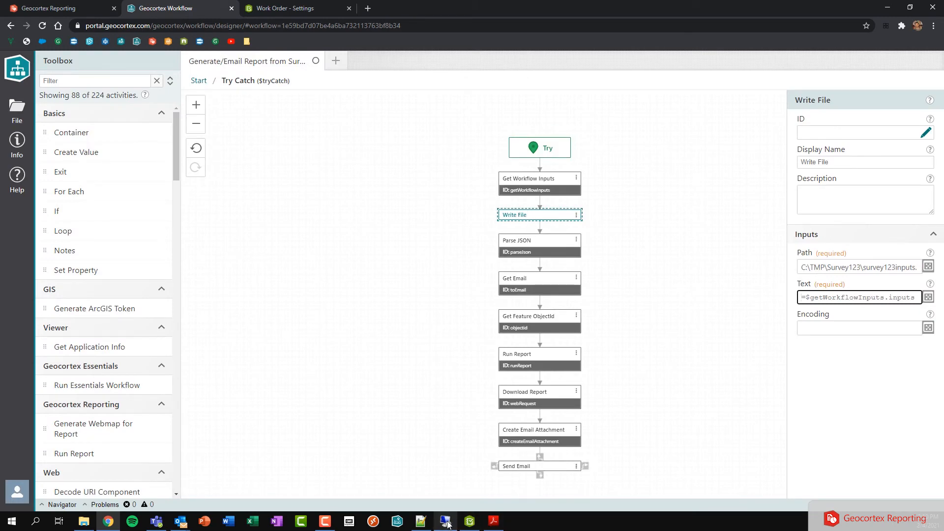
Step: Switch to the remote desktop session and sign in with the account password
mouse_move(445, 521)
left_click(425, 466)
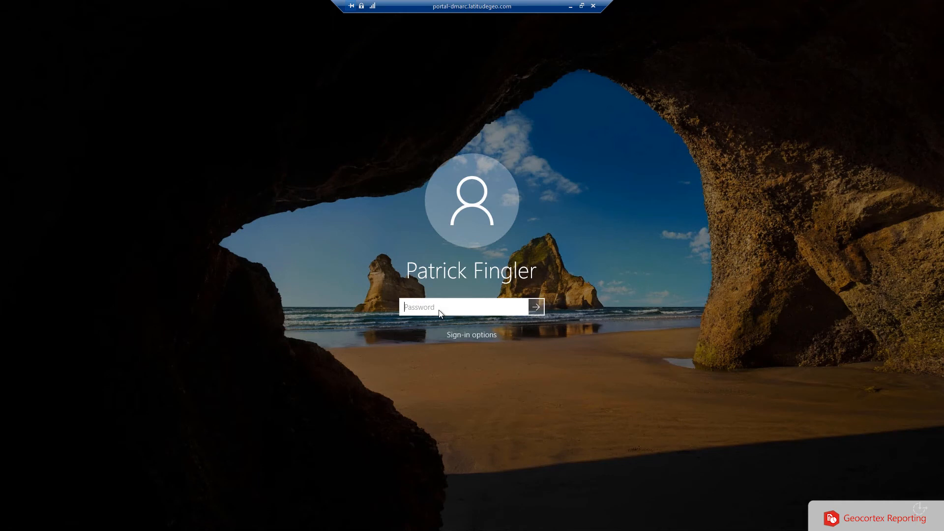
type("••••••••••••")
key("Return")
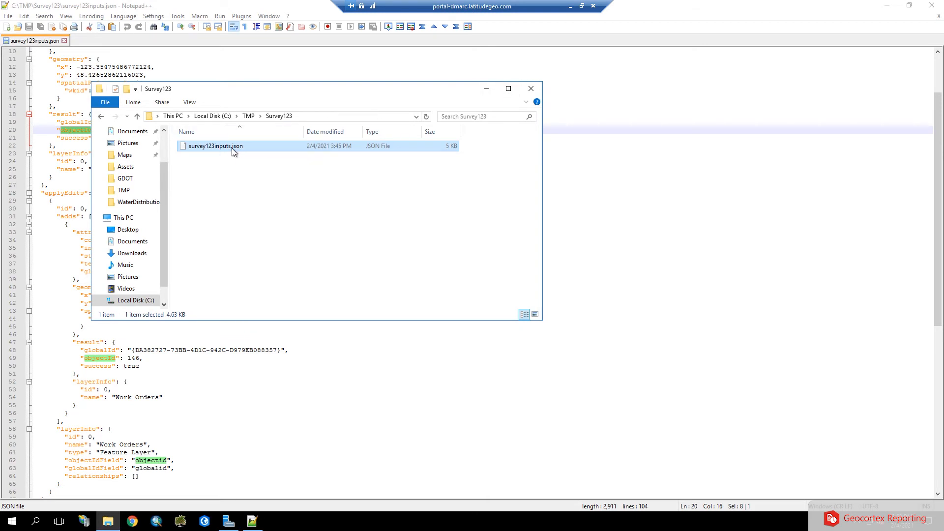
Step: Minimize the Survey123 folder window, reload the modified survey123inputs.json in Notepad++, and examine its feature section
left_click(485, 90)
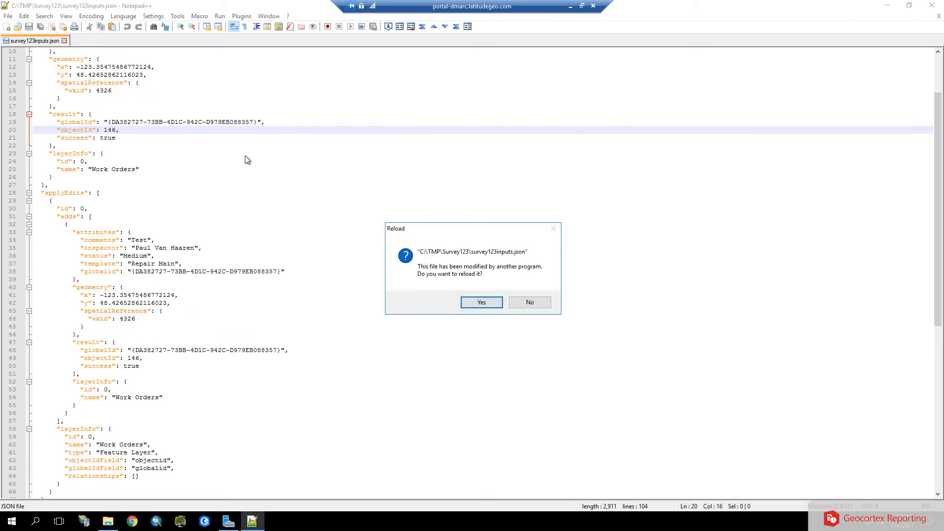
left_click(481, 303)
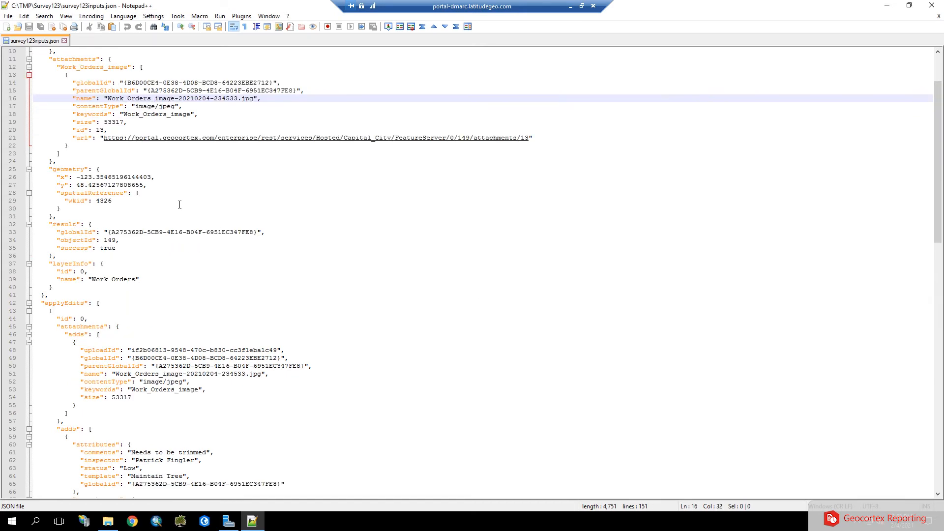
scroll(98, 167, "up", 3)
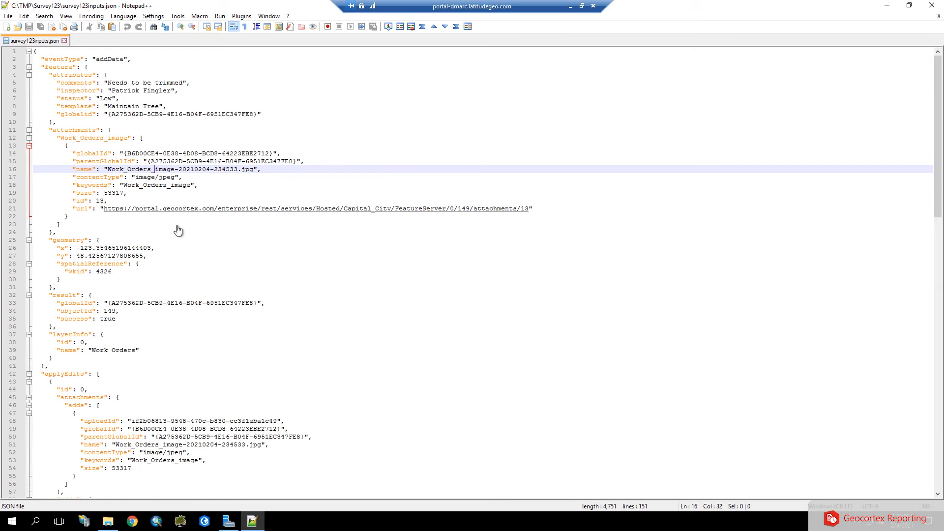
left_click(47, 68)
left_click(68, 68)
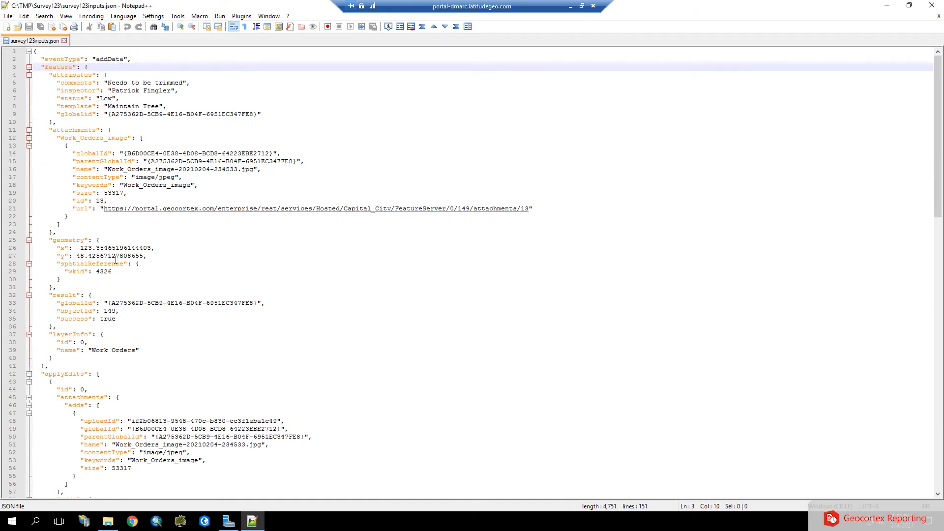
Step: Examine the applyEdits, response, surveyInfo, portalInfo and userInfo sections of survey123inputs.json, then minimize Notepad++
scroll(116, 257, "down", 10)
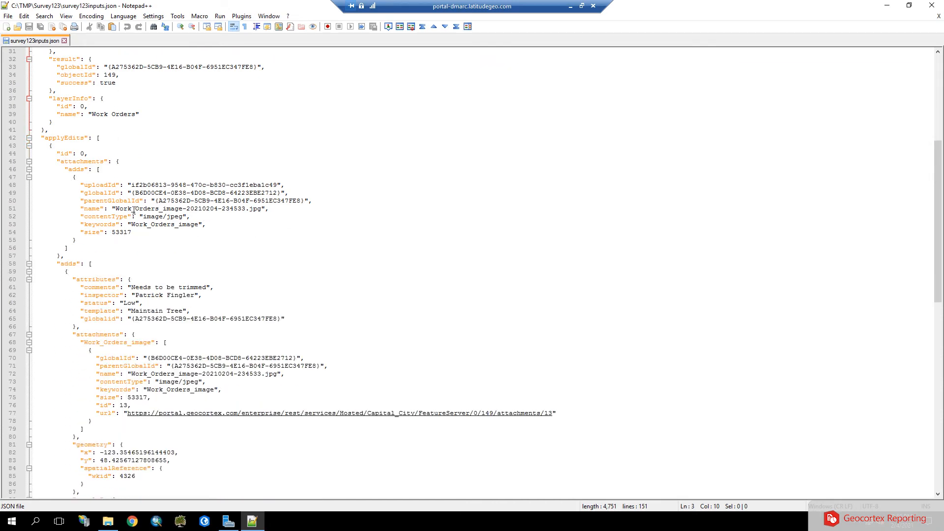
scroll(137, 210, "down", 4)
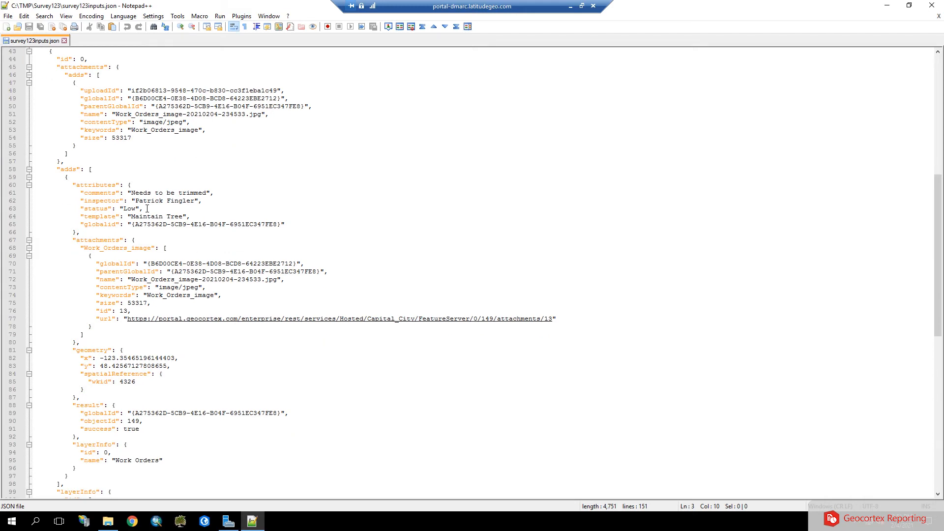
scroll(147, 208, "down", 18)
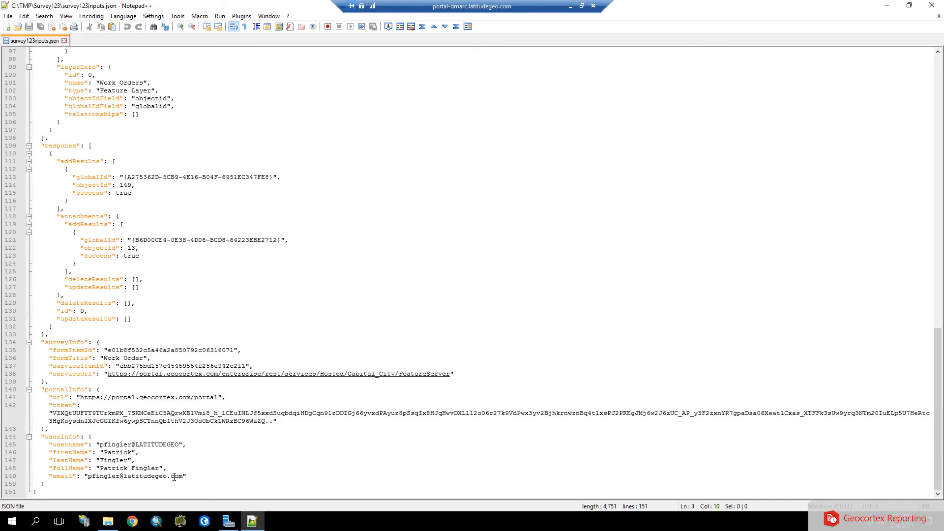
scroll(129, 241, "up", 10)
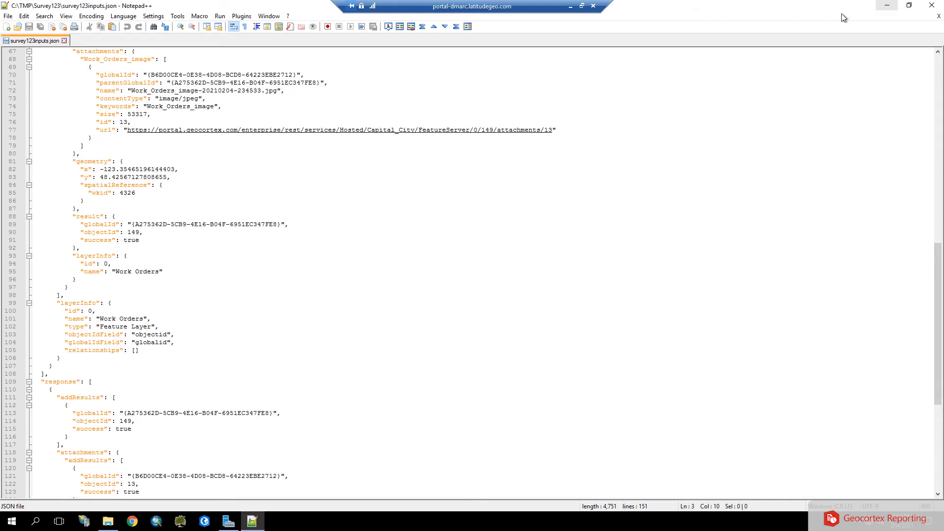
left_click(889, 7)
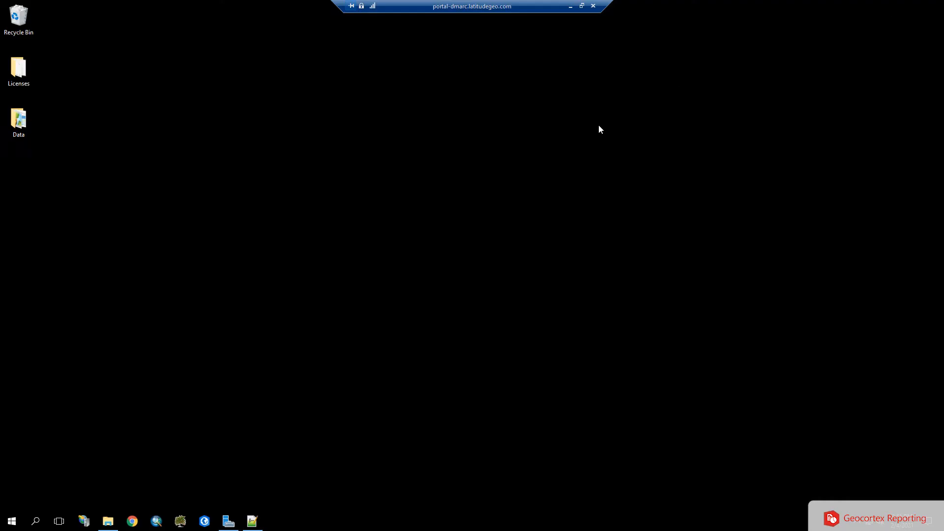
Step: Leave the remote desktop session and examine the workflow's Parse JSON input and the userInfo.email path in the Get Email expression
left_click(570, 7)
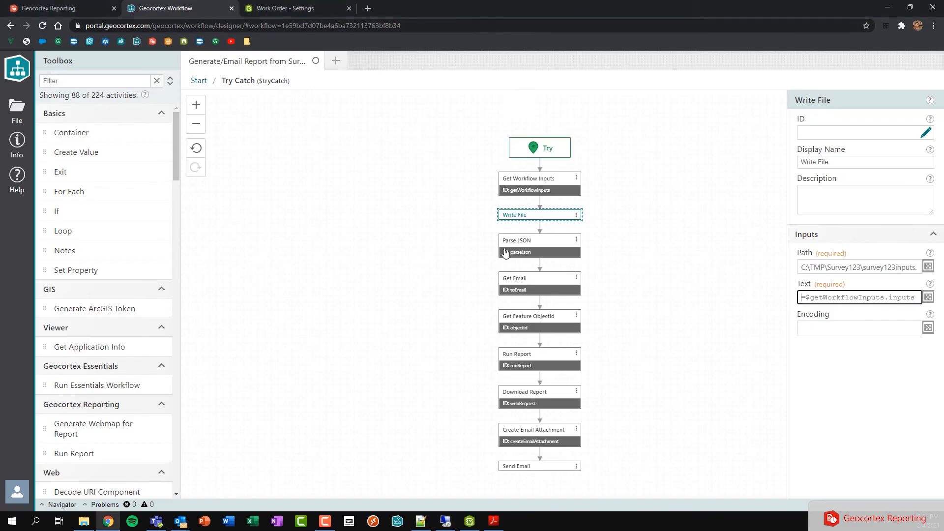
left_click(538, 245)
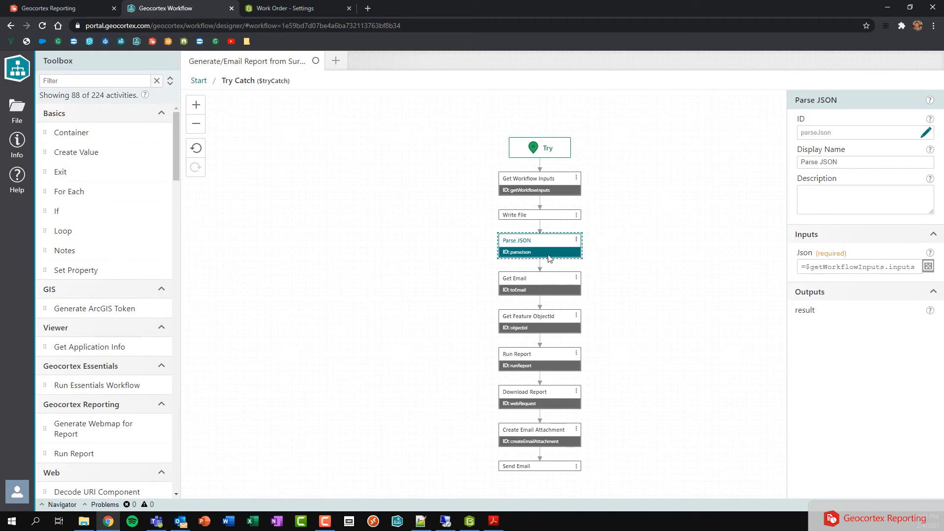
left_click(530, 291)
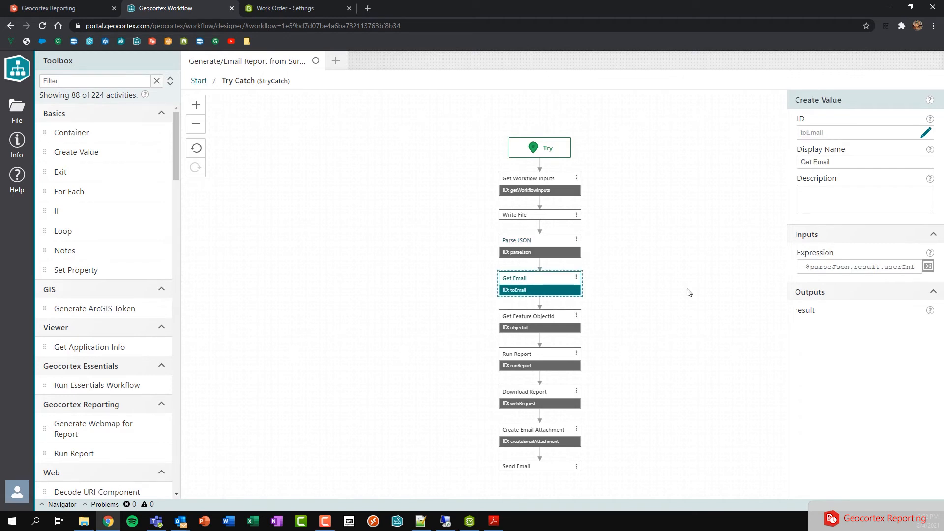
left_click(928, 267)
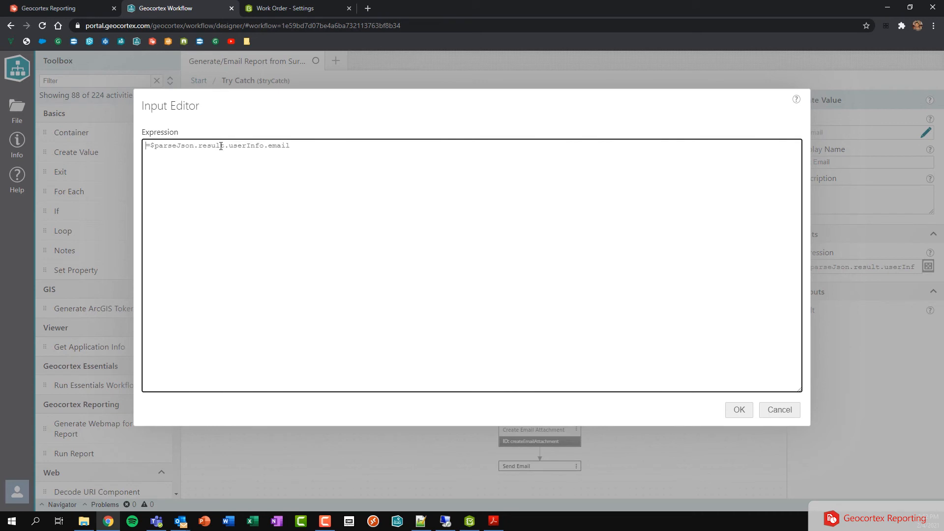
left_click_drag(230, 147, 291, 148)
left_click(293, 151)
Step: Locate the email entry under userInfo in survey123inputs.json on the remote desktop, and return to close the Get Email expression editor
left_click(446, 521)
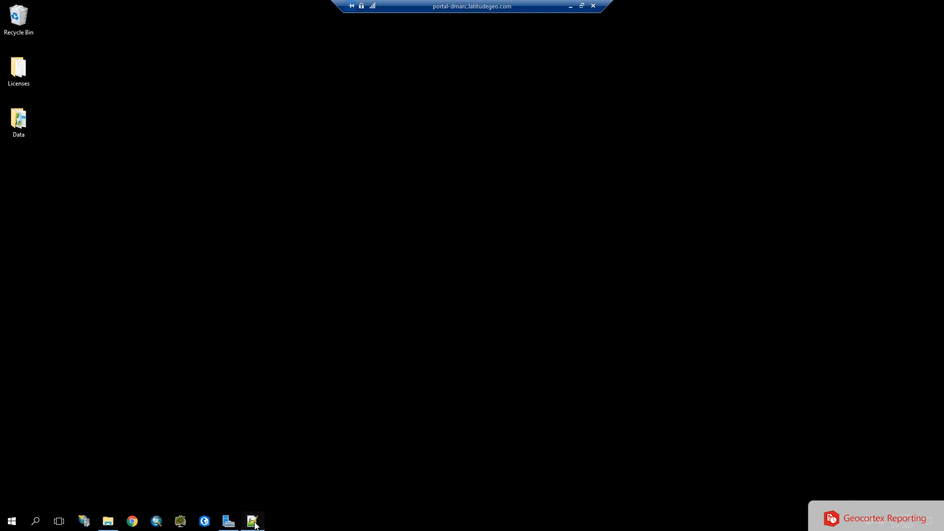
left_click(254, 525)
left_click_drag(939, 306, 937, 418)
left_click_drag(46, 437, 75, 438)
left_click_drag(53, 476, 70, 480)
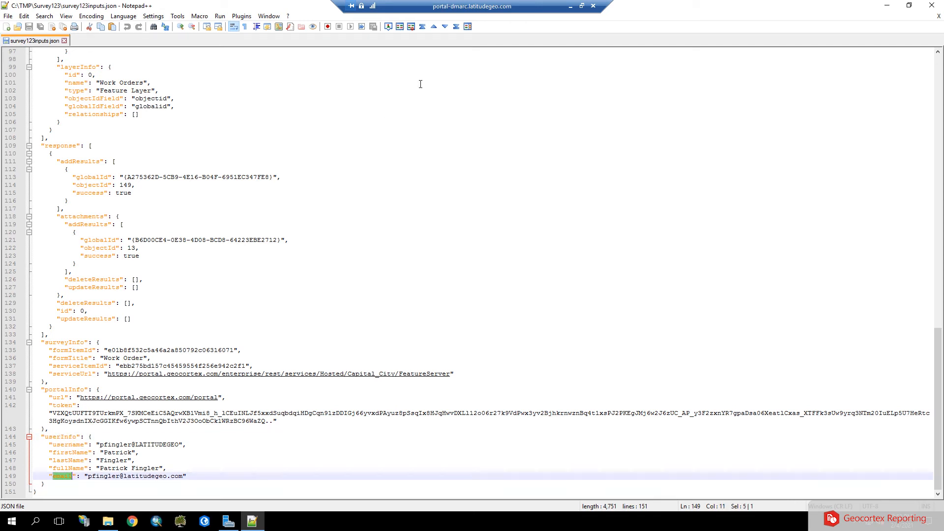
left_click(570, 6)
left_click(738, 410)
Step: Examine the feature.result.objectId path in the Get Feature ObjectId activity's expression
left_click(527, 322)
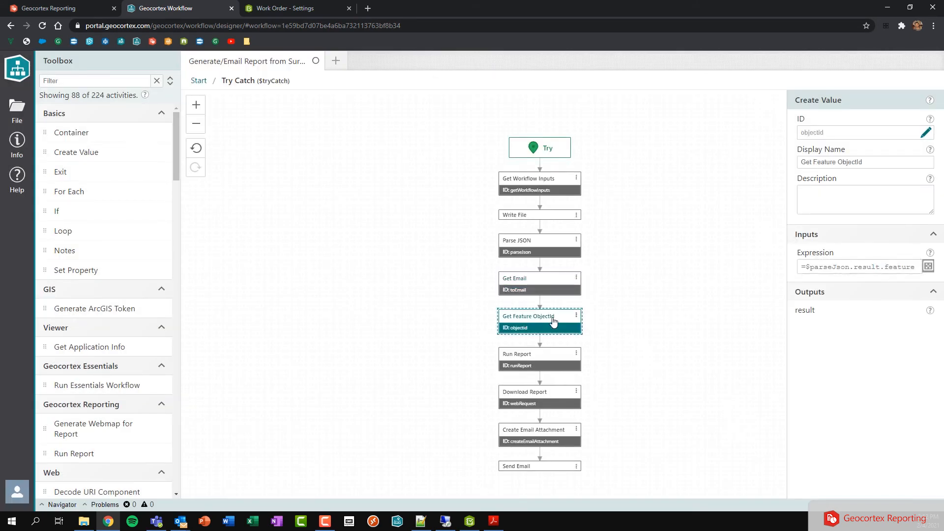
left_click(927, 266)
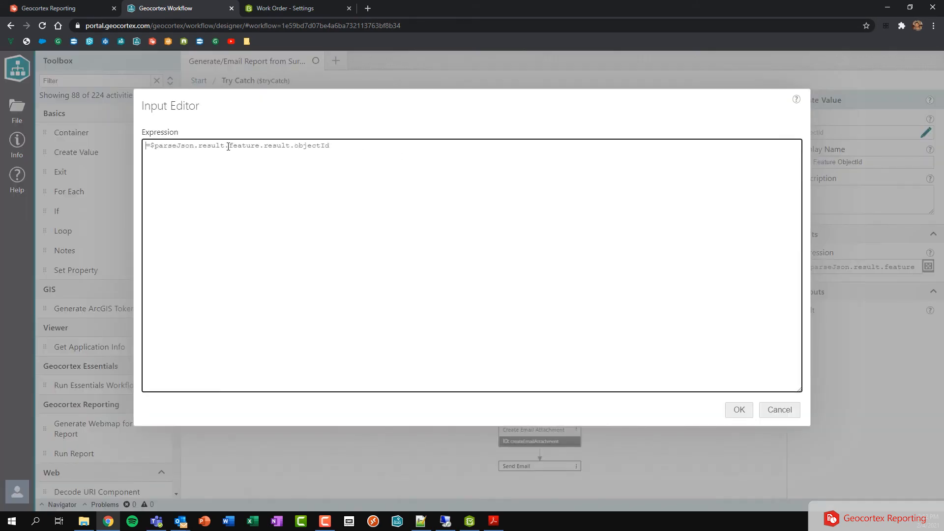
left_click_drag(231, 148, 335, 144)
Step: Trace feature, result and objectId in survey123inputs.json on the remote desktop, and return to close the Get Feature ObjectId expression editor
left_click(446, 521)
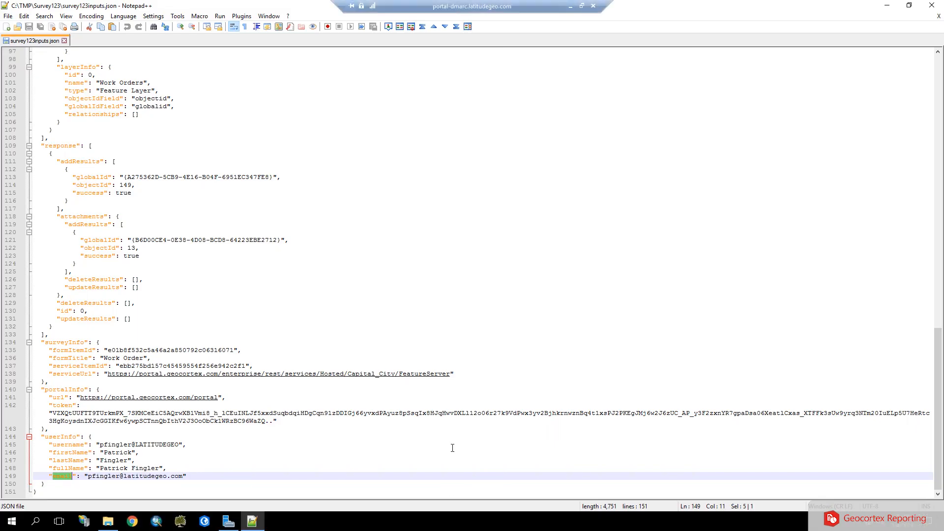
left_click_drag(937, 376, 937, 104)
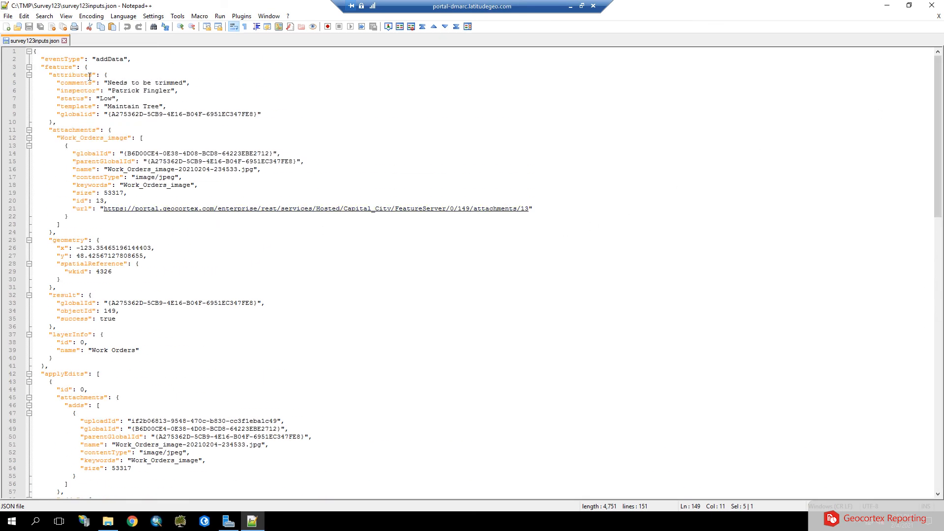
left_click_drag(57, 295, 76, 295)
double_click(63, 311)
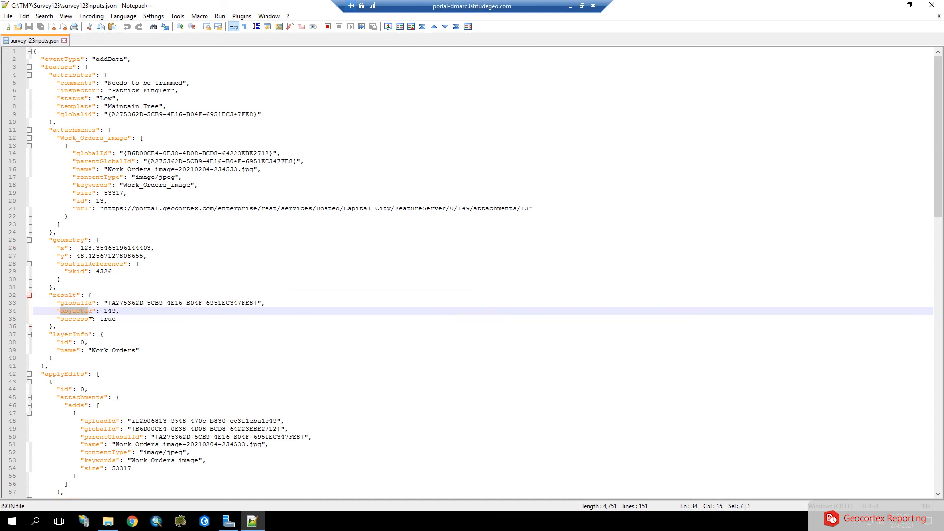
left_click_drag(45, 67, 73, 69)
left_click(65, 67)
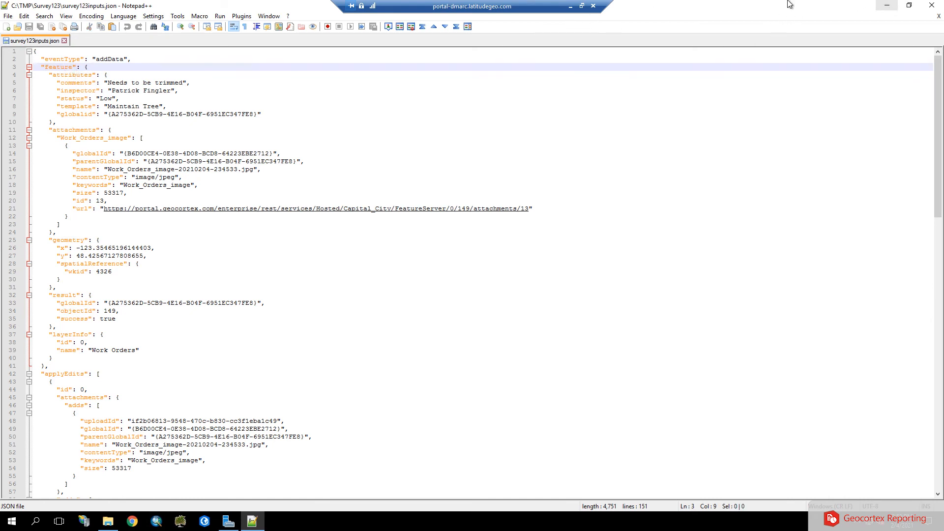
left_click(568, 6)
left_click(740, 412)
Step: Examine the Run Report activity's Feature Ids and Url inputs
scroll(564, 322, "down", 1)
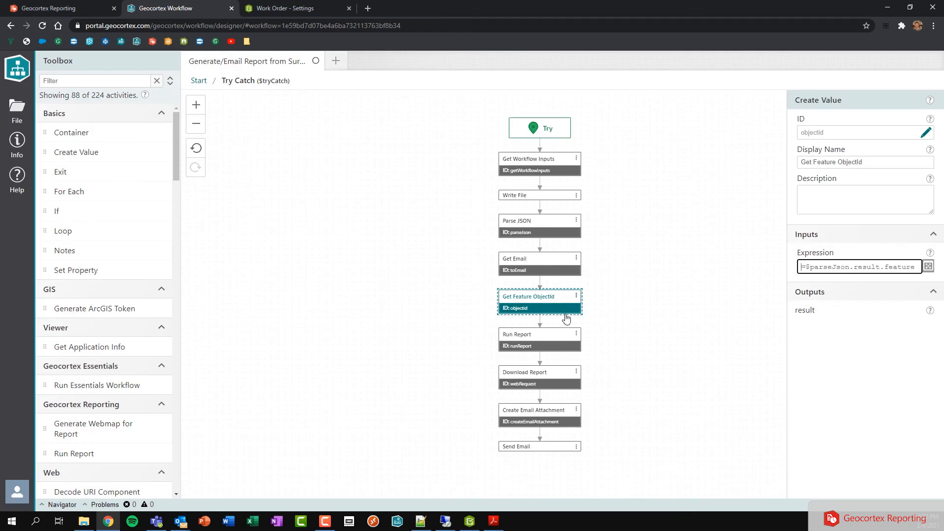
left_click(518, 330)
left_click_drag(800, 297, 875, 299)
left_click(875, 299)
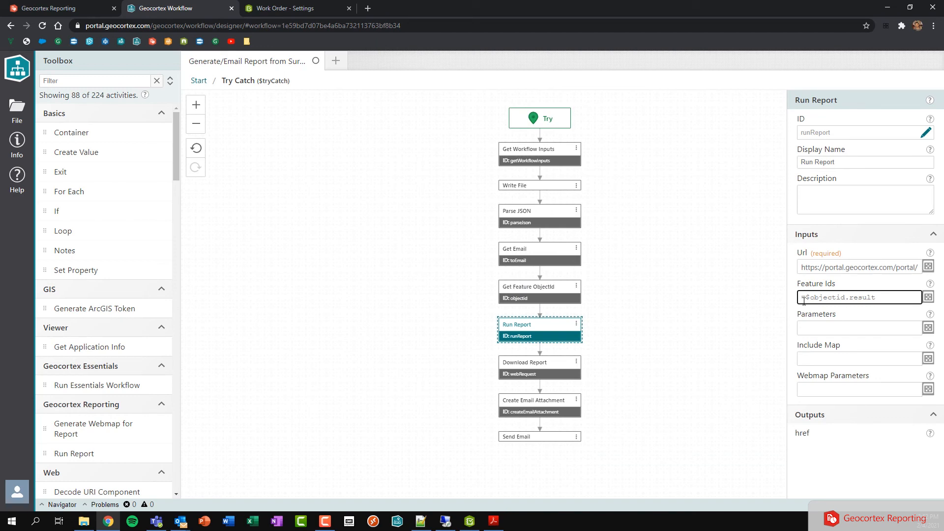
left_click_drag(801, 267, 833, 268)
left_click(854, 269)
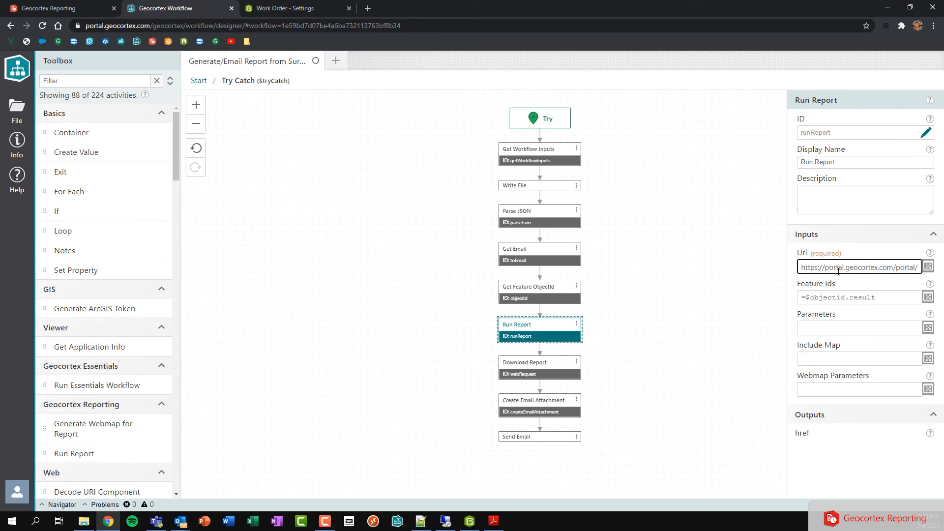
Step: Examine the Download Report activity's Url and Expect inputs, checking its link to the Run Report activity
left_click(541, 374)
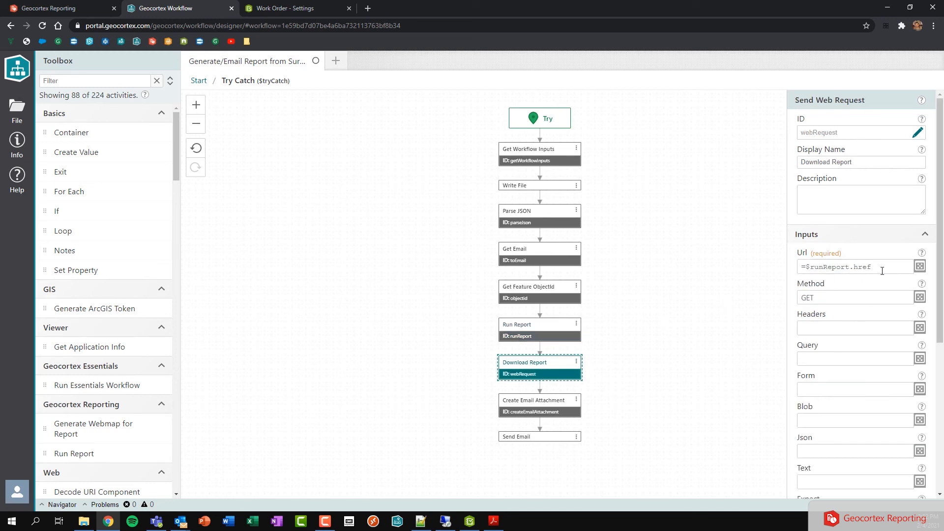
scroll(882, 271, "down", 3)
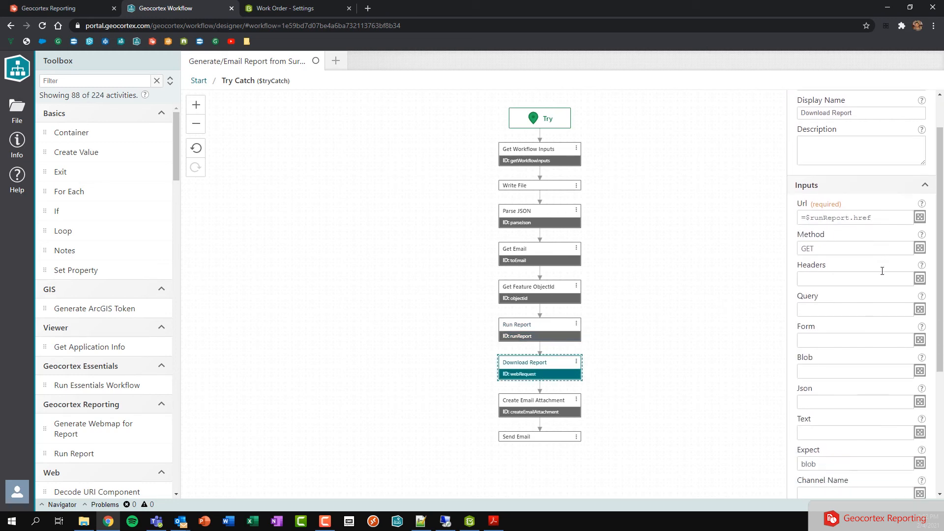
scroll(811, 274, "up", 3)
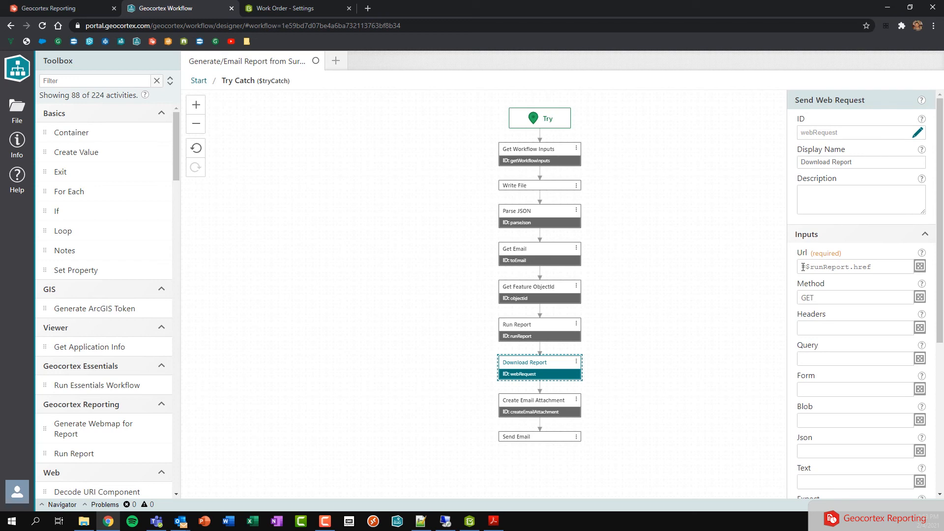
left_click_drag(801, 267, 873, 268)
left_click(519, 337)
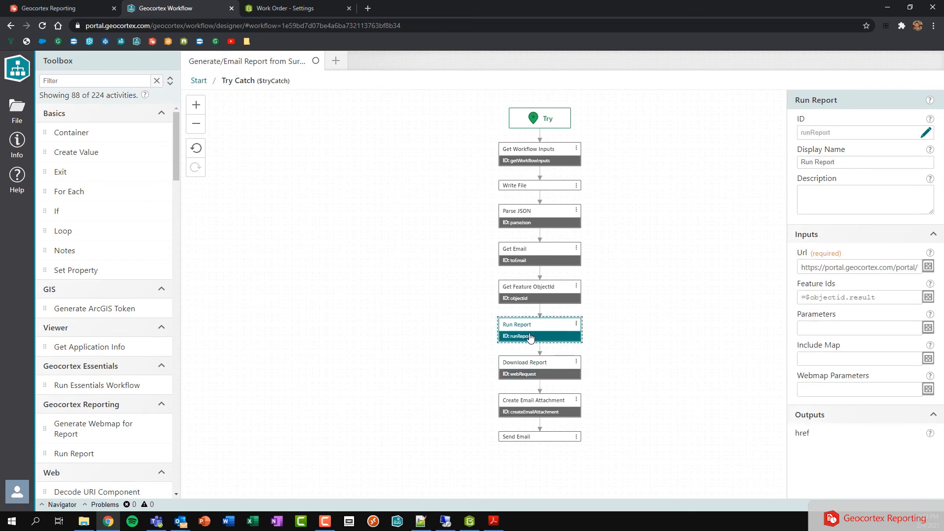
left_click(536, 373)
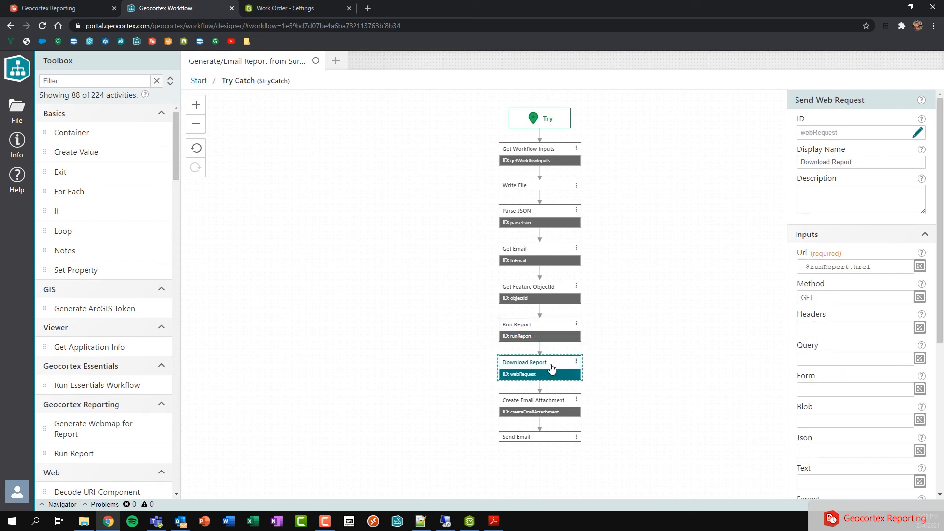
scroll(789, 328, "down", 3)
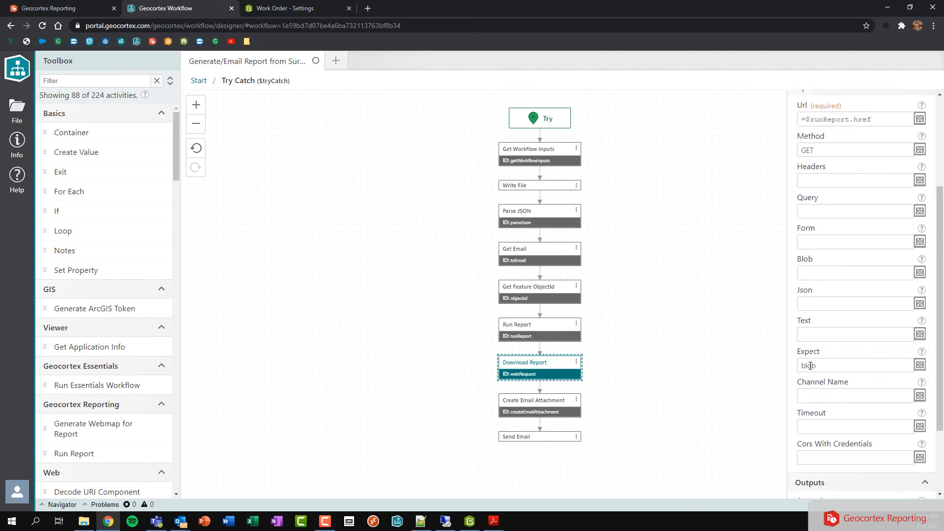
Step: Examine the Create Email Attachment activity's Content, Content Type and Filename inputs
left_click(547, 404)
left_click(810, 267)
left_click_drag(810, 269, 902, 268)
left_click(902, 268)
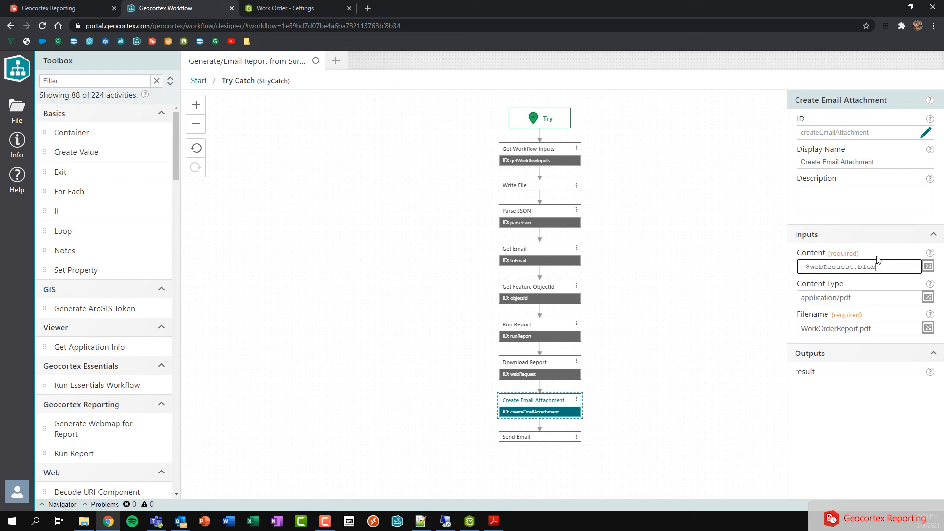
left_click_drag(798, 96, 879, 84)
left_click(868, 100)
left_click_drag(860, 299, 800, 303)
left_click_drag(860, 333, 772, 331)
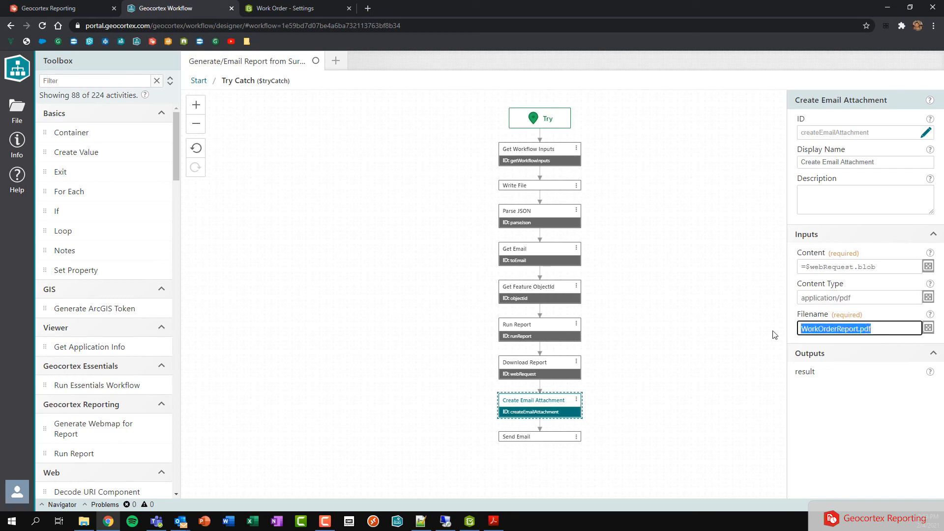
Step: Examine the Send Email activity's To, Body, Subject and Attachments inputs, and deselect the activity
left_click(524, 440)
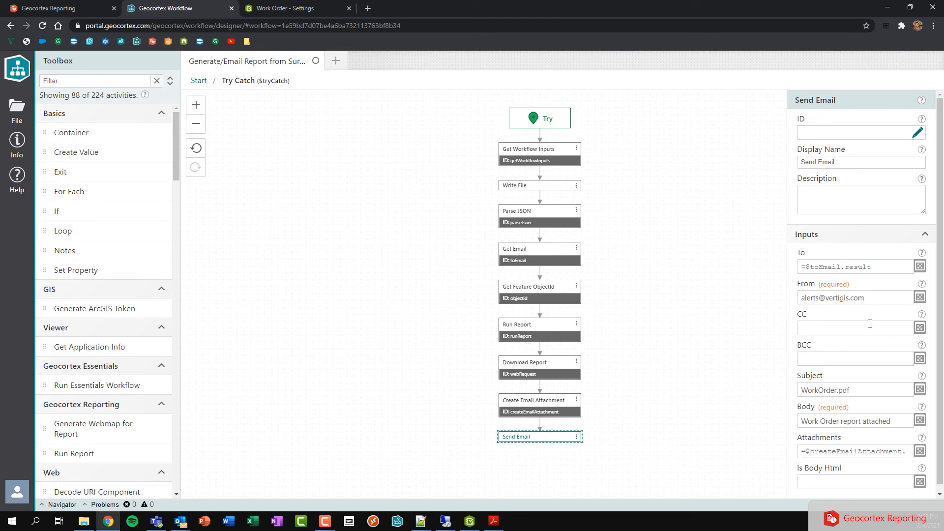
scroll(866, 322, "down", 1)
left_click_drag(800, 259, 885, 259)
left_click(884, 259)
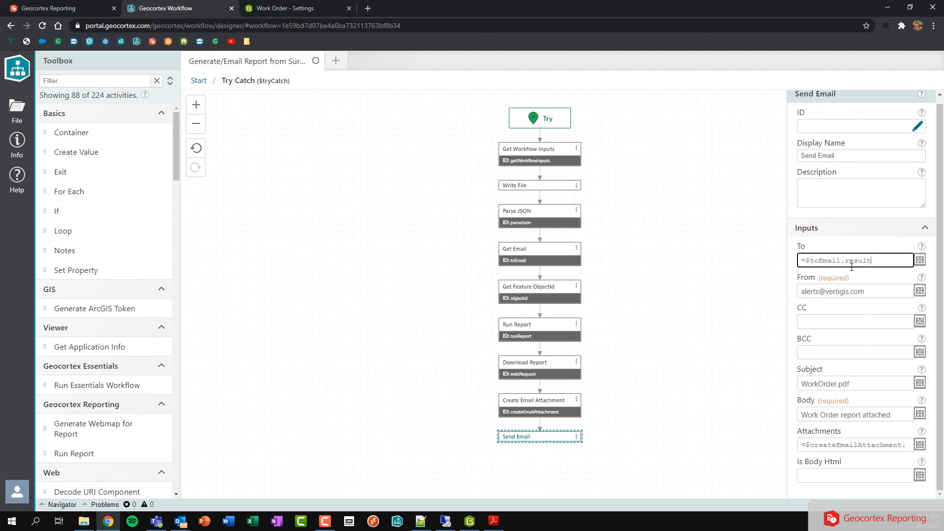
left_click(811, 415)
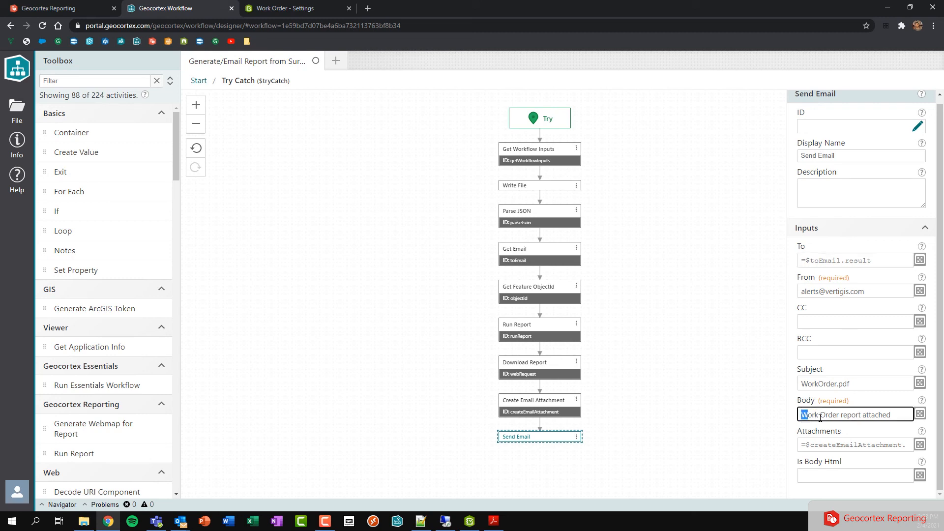
key("ctrl+a")
left_click_drag(801, 383, 879, 384)
left_click(879, 383)
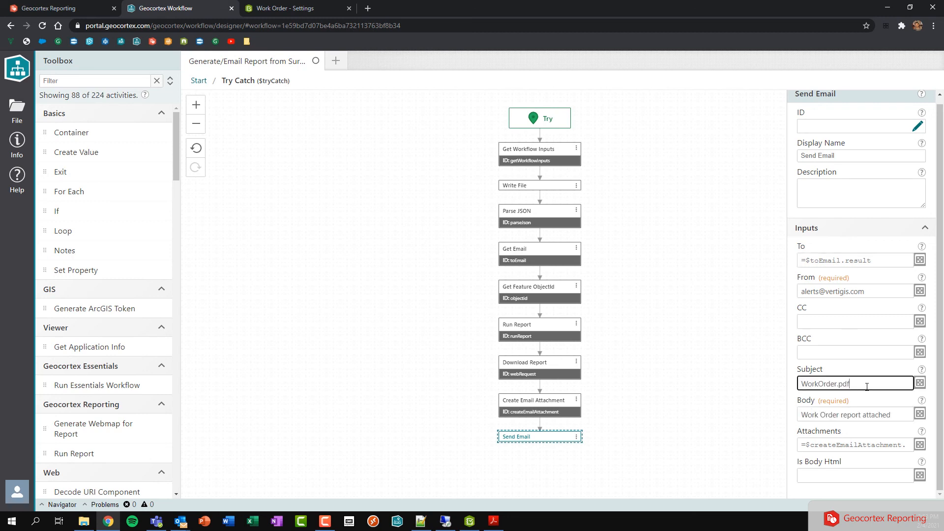
left_click_drag(800, 445, 909, 445)
left_click(853, 445)
left_click(667, 316)
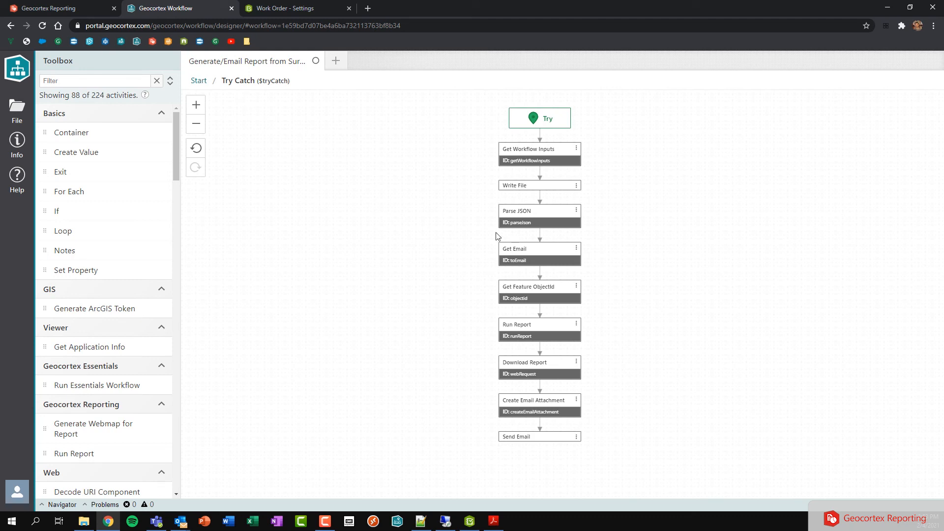
Step: Switch to Geocortex Reporting with the Survey123 work order report layout
left_click(60, 16)
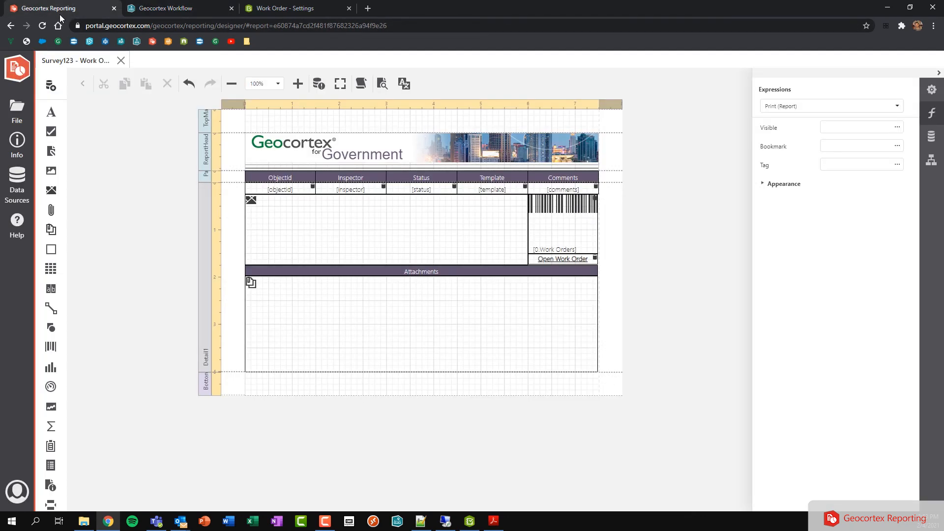